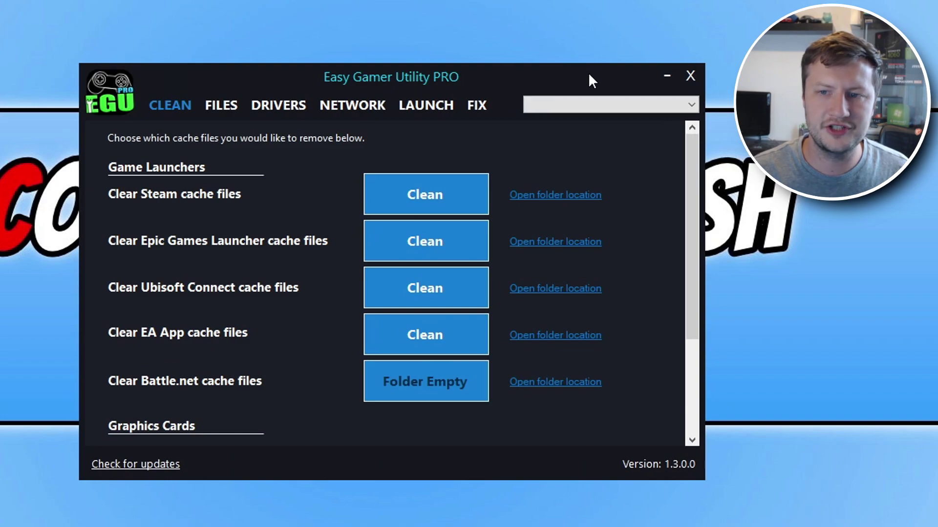
- Move the Easy Gamer Utility PRO window slightly up and to the left on the Clean page
drag(562, 73, 534, 73)
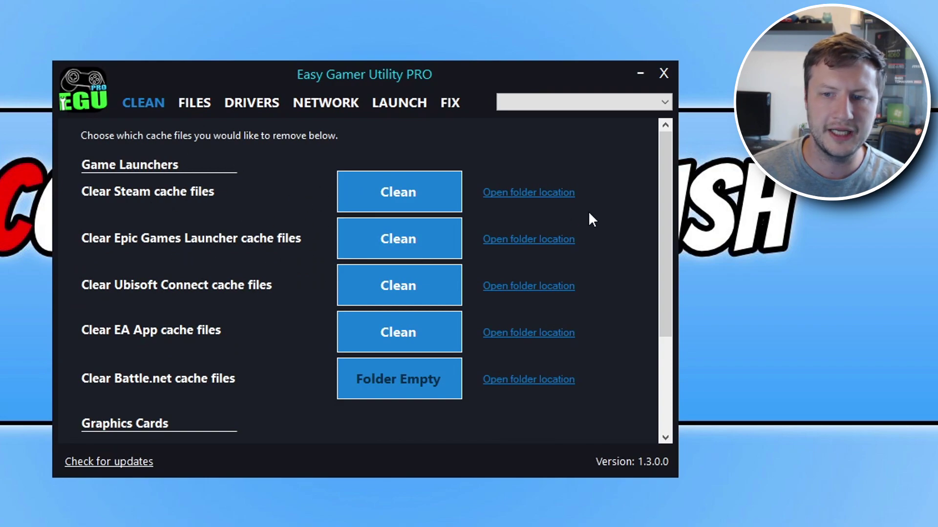
drag(664, 166, 655, 266)
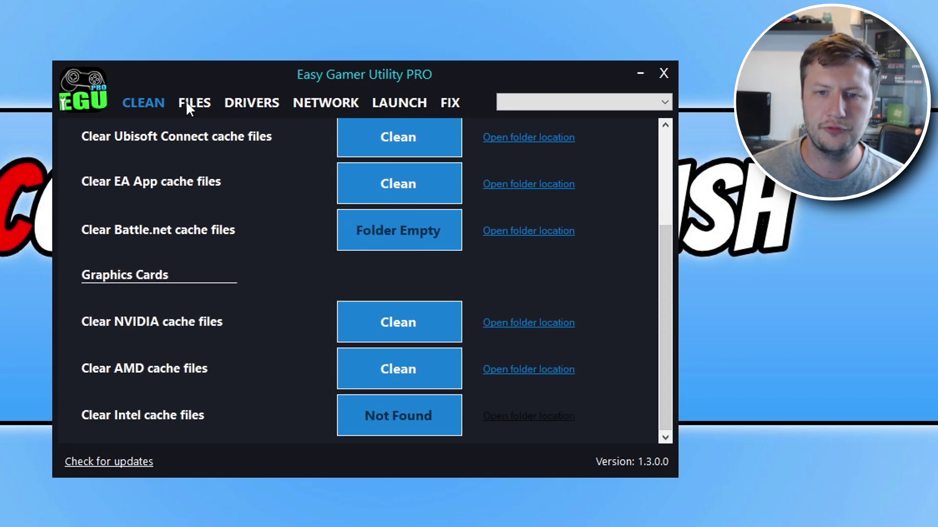
click(186, 102)
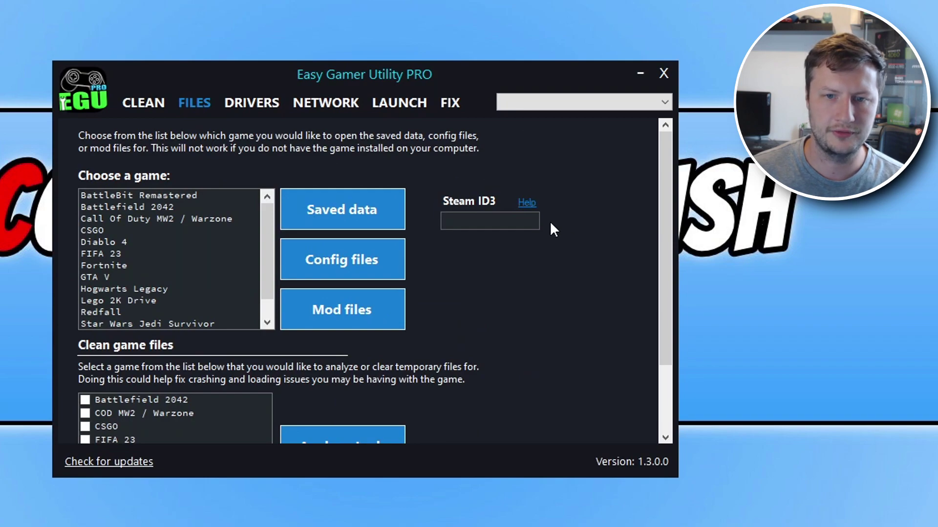
- On the Files page, choose Battlefield 2042 and try opening its saved data
drag(265, 207, 210, 200)
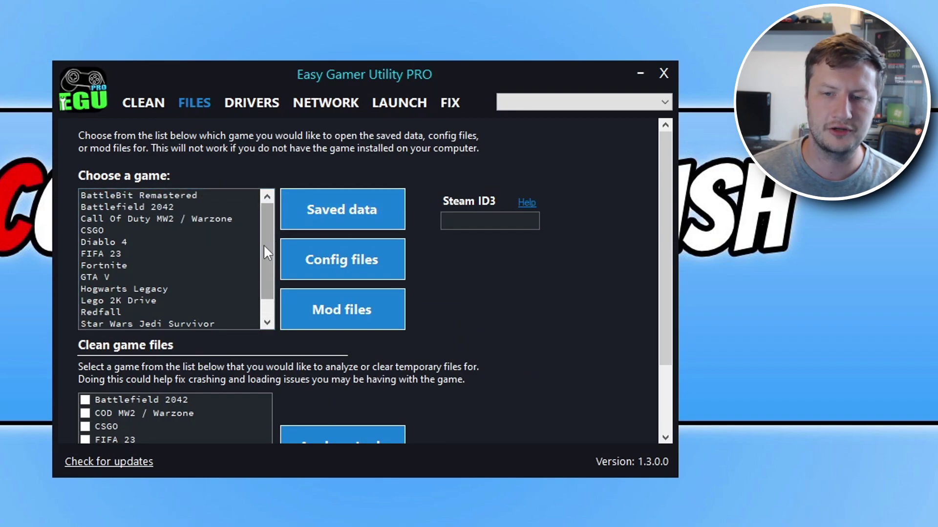
click(189, 210)
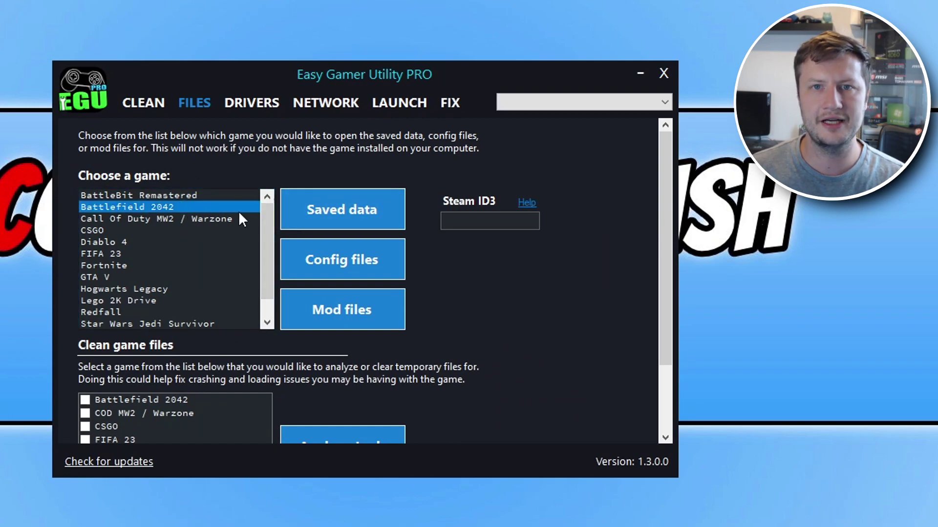
click(315, 209)
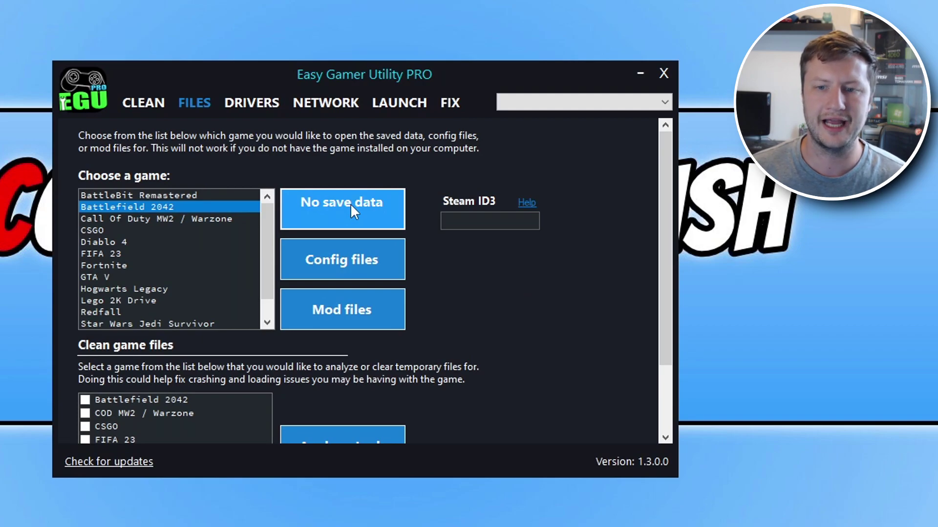
- View Battlefield 2042's settings folder with its PROFSAVE files in File Explorer, then close Explorer
click(371, 268)
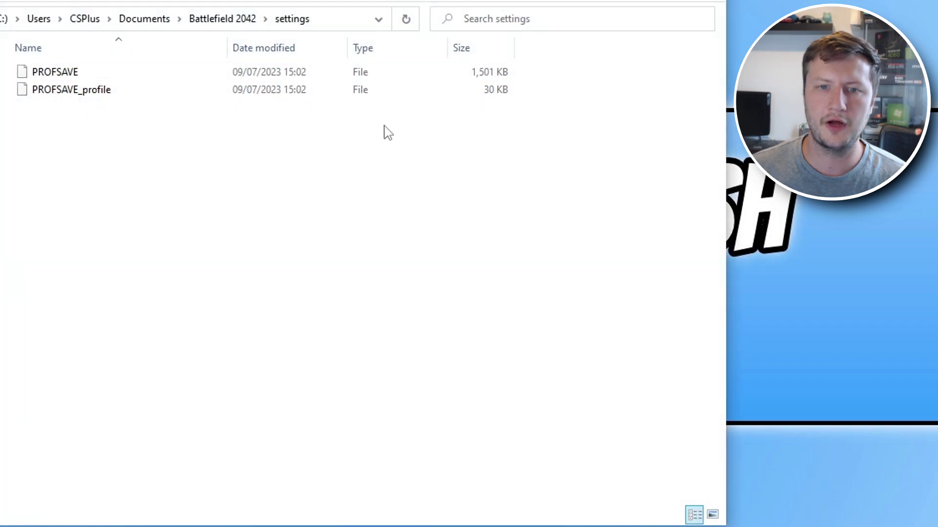
drag(243, 205, 148, 177)
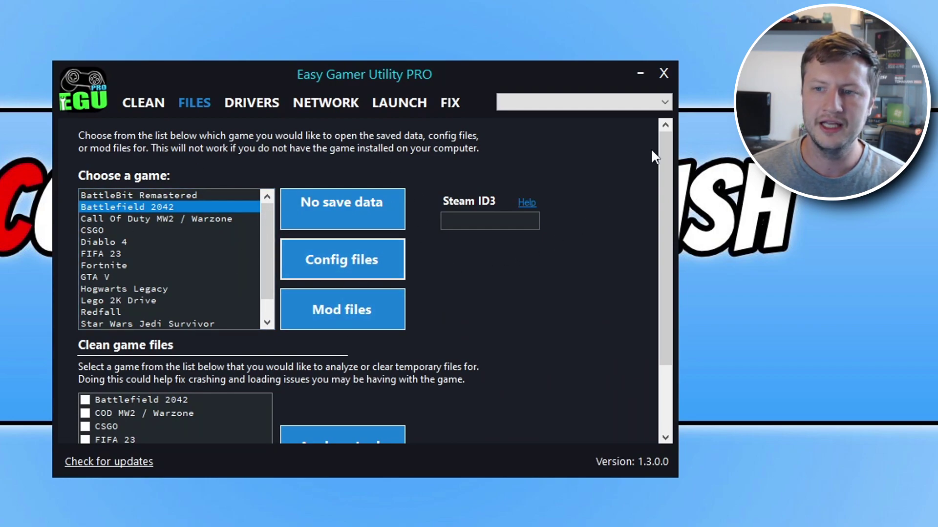
drag(666, 146, 668, 237)
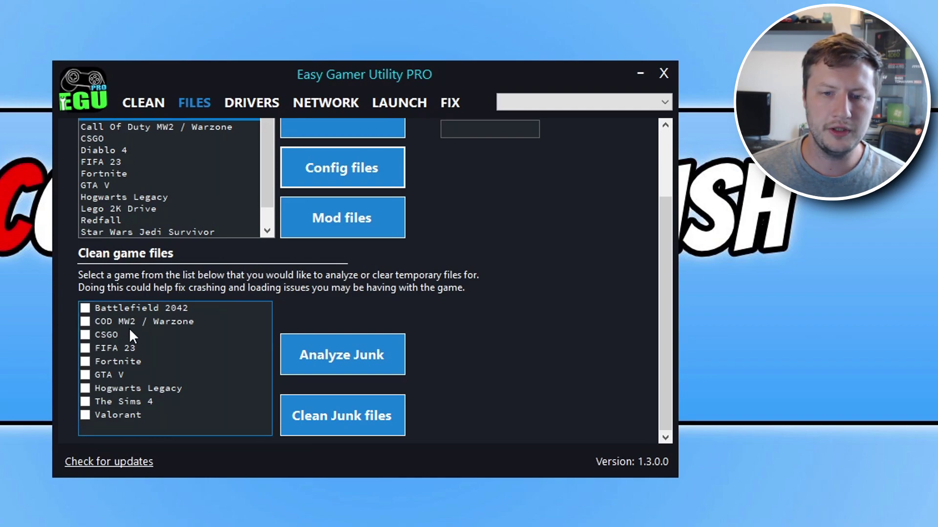
- Tick Battlefield 2042 under Clean game files for junk analysis
click(85, 309)
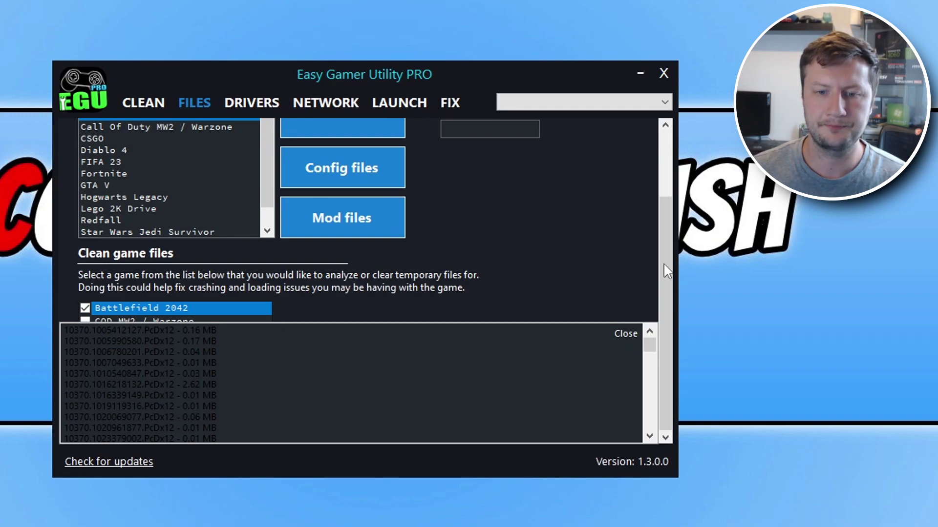
- Scroll the Battlefield 2042 junk file list and highlight its CrashDump files
drag(109, 352, 249, 385)
click(249, 384)
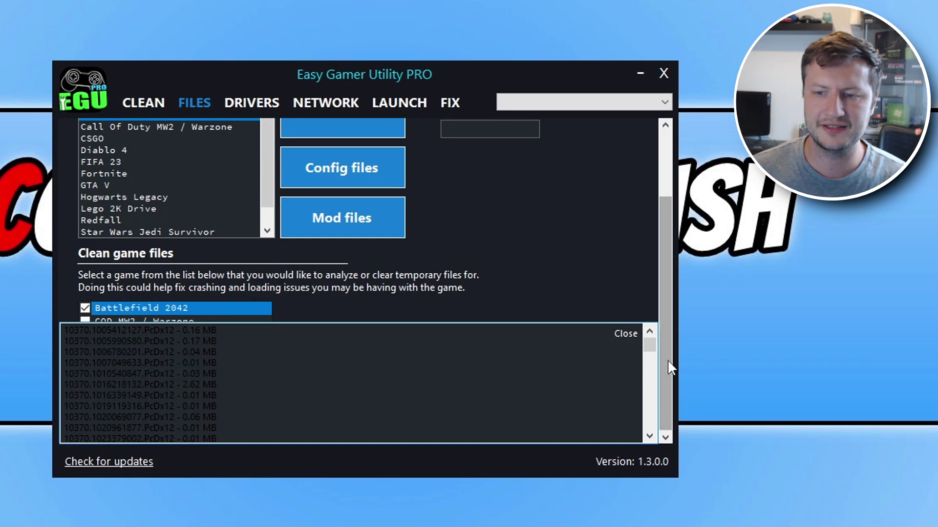
drag(650, 351, 674, 432)
drag(177, 362, 283, 362)
drag(155, 395, 284, 395)
drag(94, 373, 109, 373)
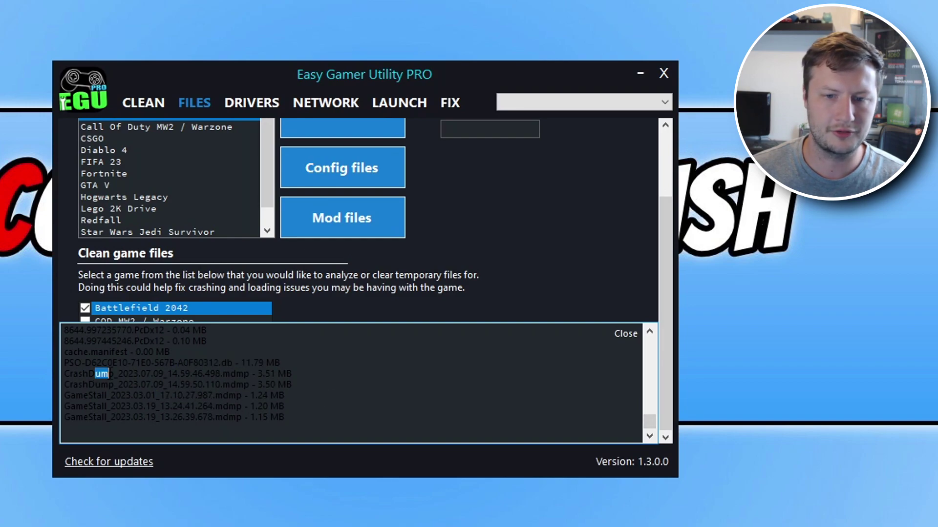
- Close the junk file list and go to the Drivers page for removing old drivers
drag(650, 424, 641, 338)
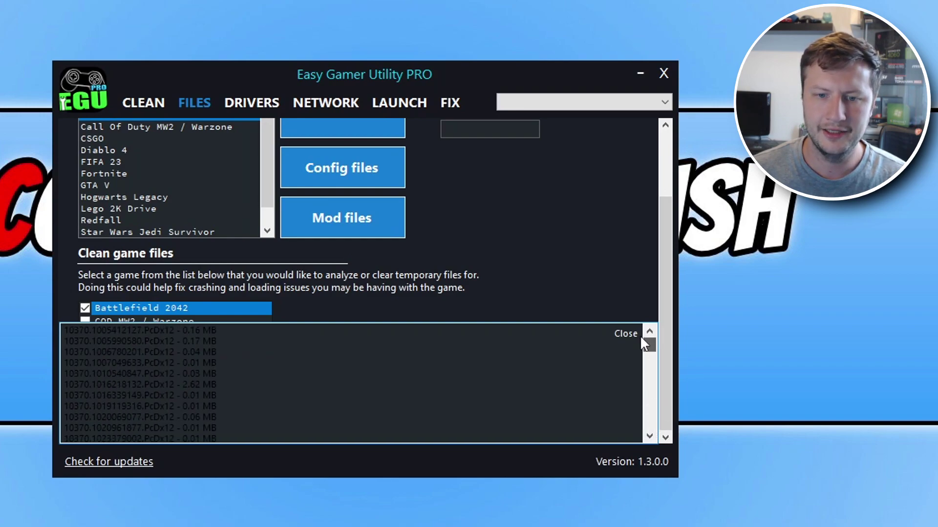
drag(126, 341, 92, 341)
click(264, 396)
click(106, 351)
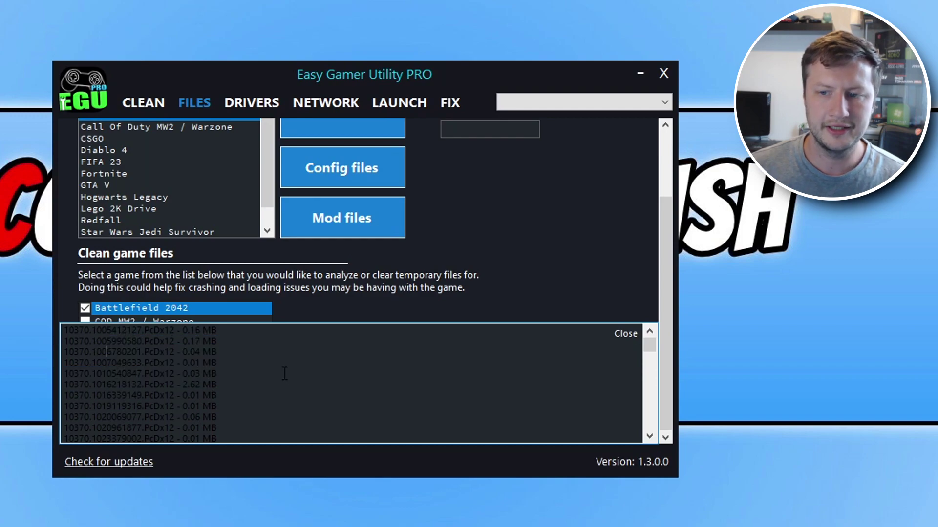
click(625, 333)
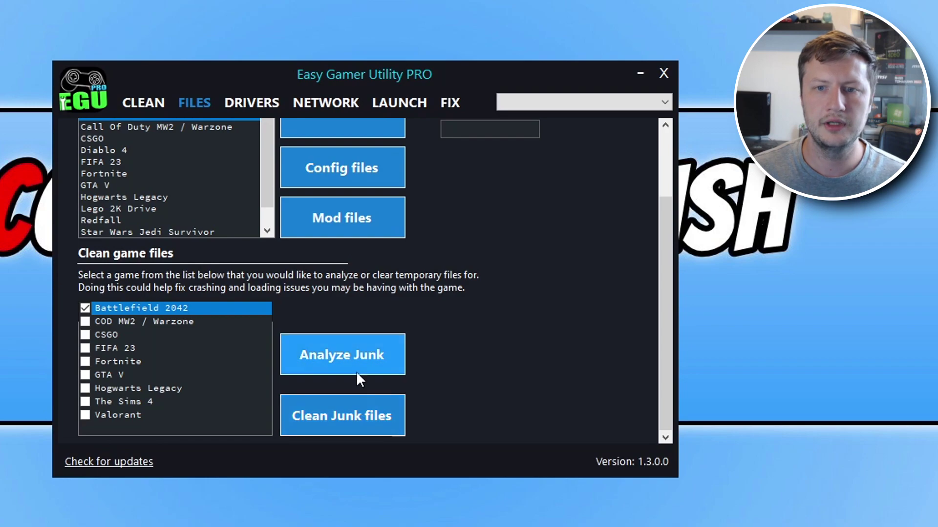
click(251, 104)
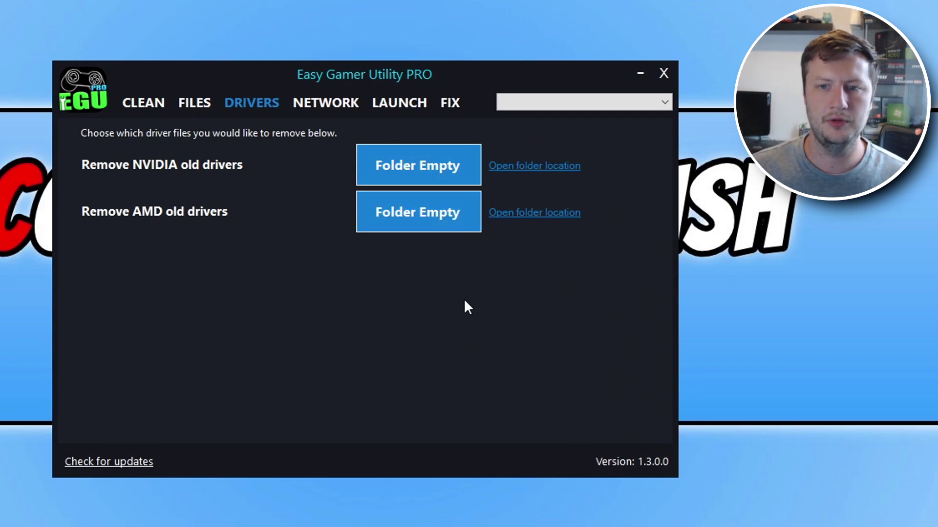
- On the Network page, show the Server IP, Process ID and Your IP fields
click(326, 111)
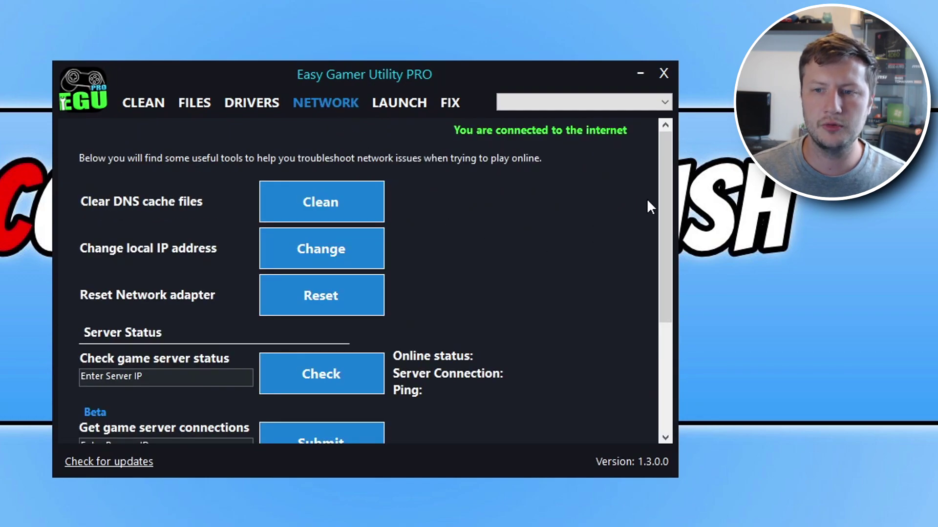
mouse_move(667, 158)
mouse_down()
mouse_move(662, 248)
mouse_move(664, 156)
mouse_up()
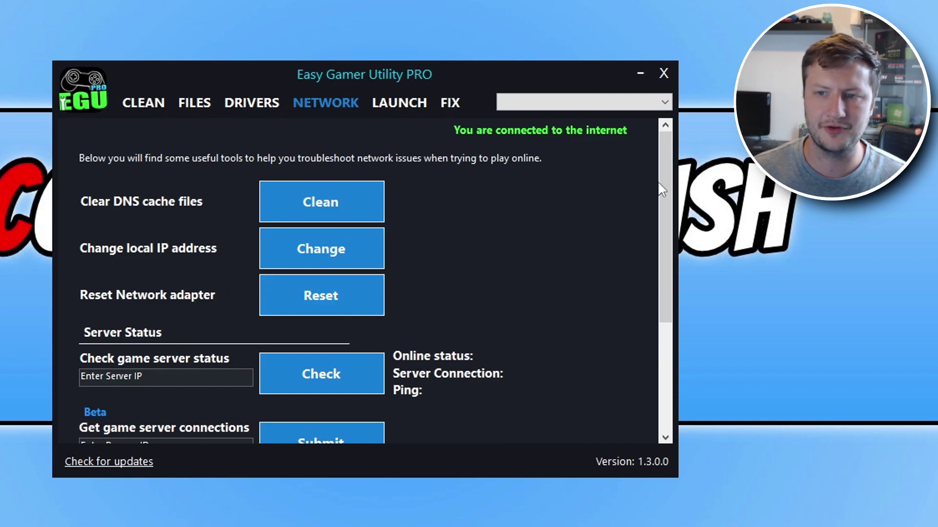
drag(659, 184, 655, 289)
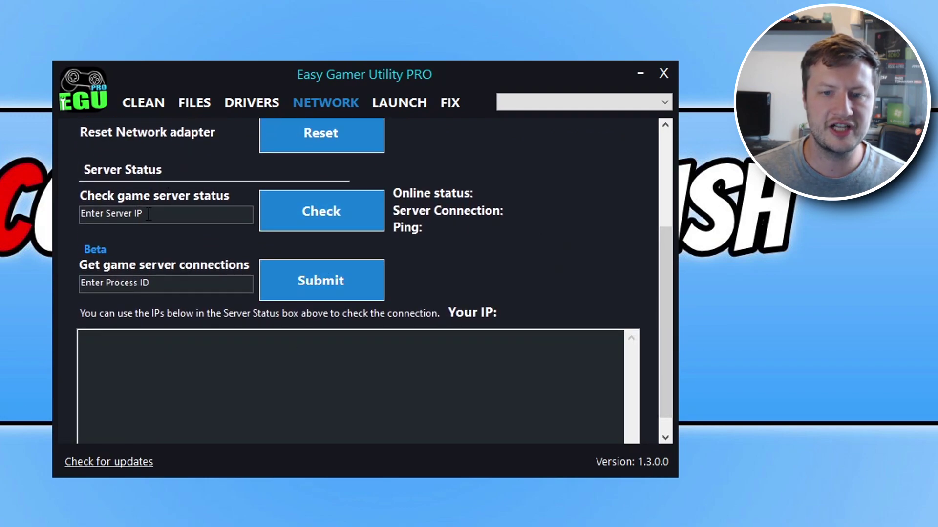
click(108, 215)
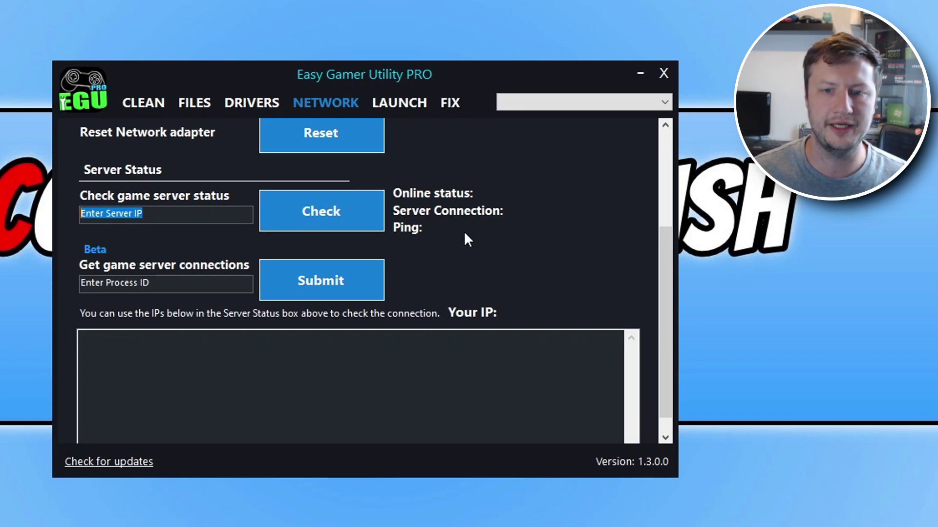
click(203, 282)
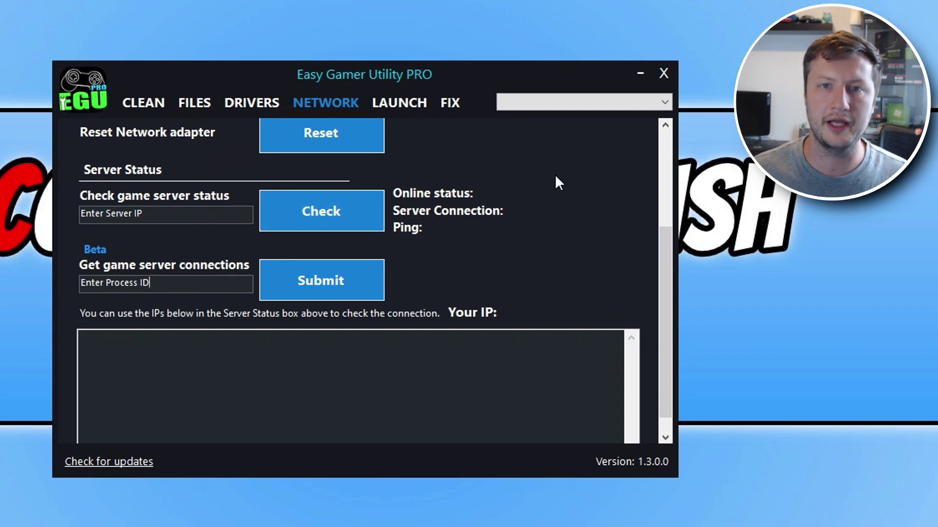
drag(150, 282, 79, 283)
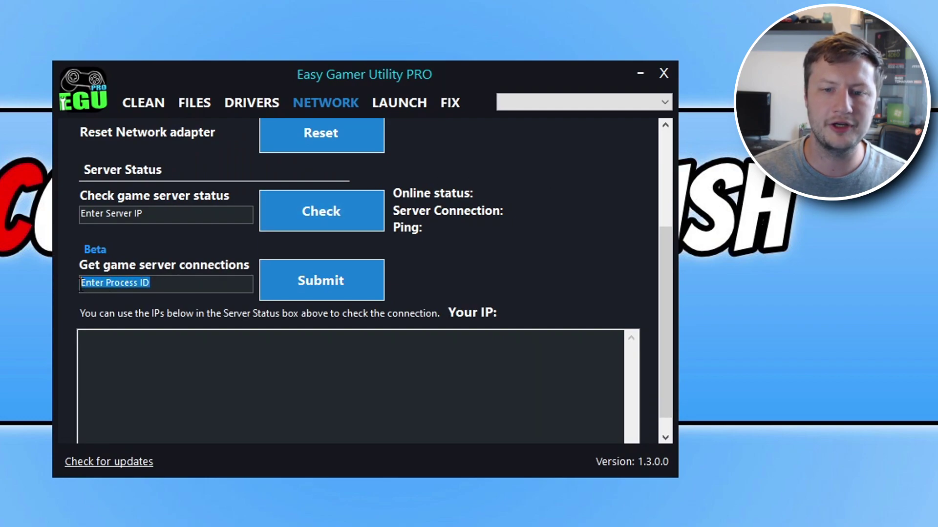
click(166, 283)
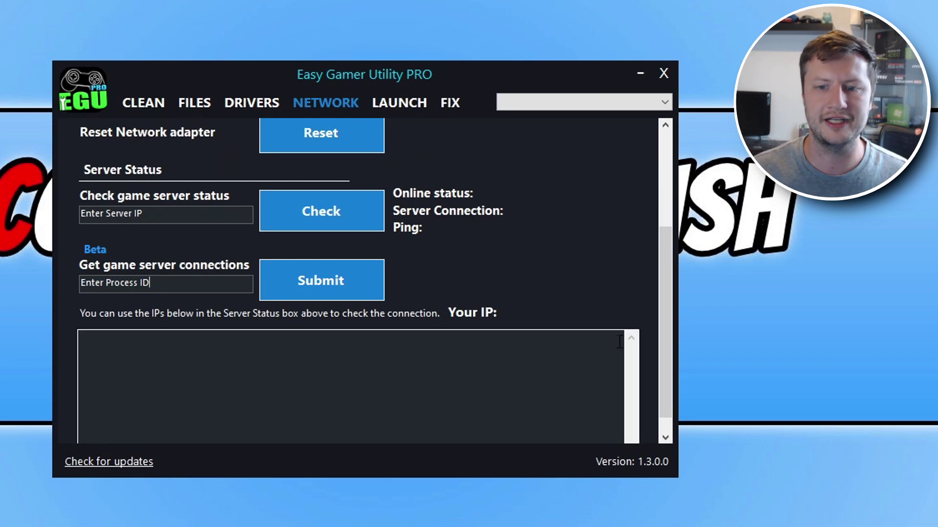
click(227, 356)
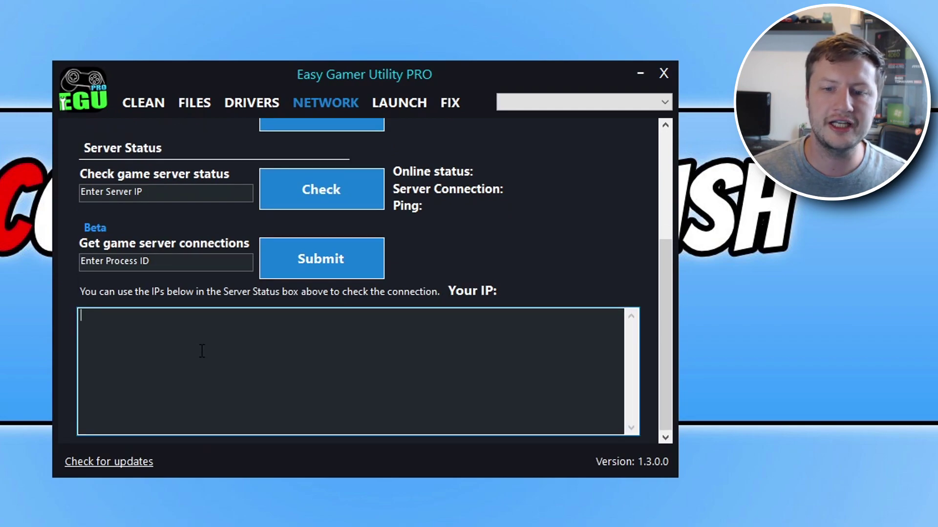
drag(161, 199, 78, 195)
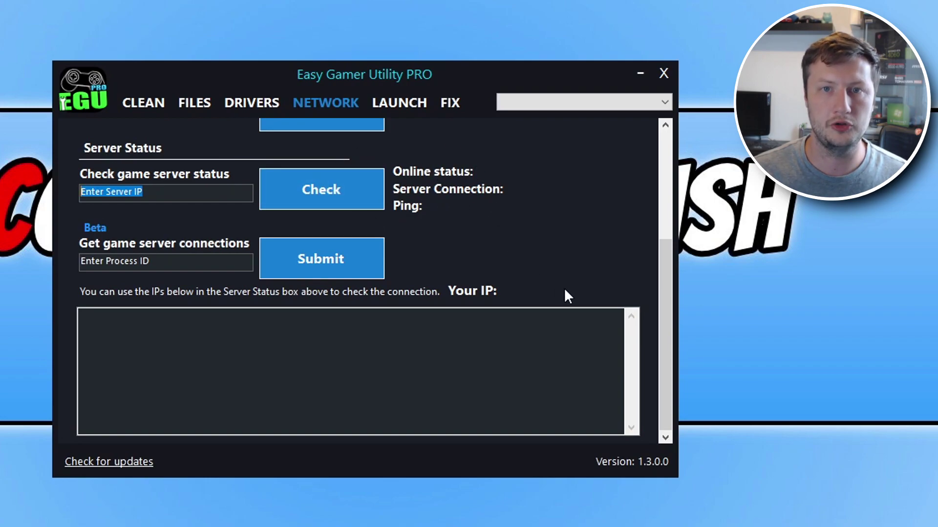
- On the Launch page, raise game priority from Above Normal to High, then view Force Game High Priority
click(392, 107)
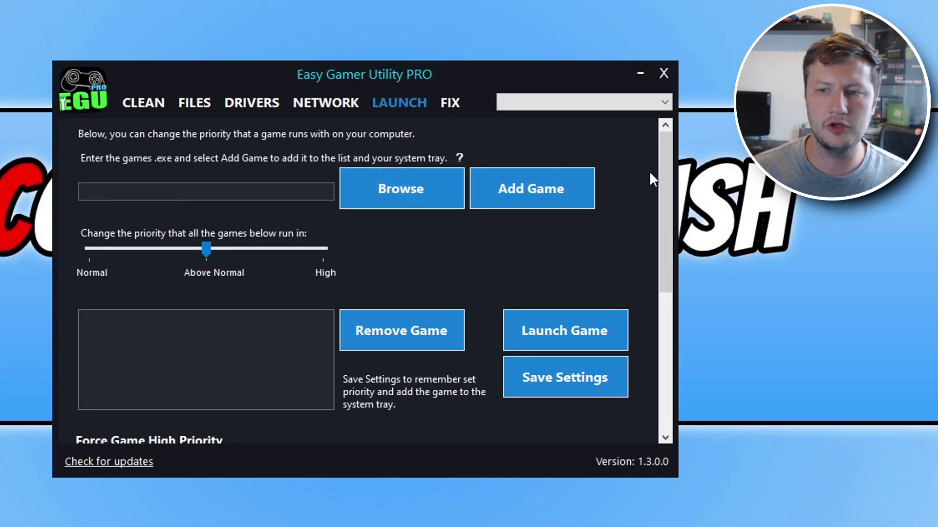
drag(666, 181, 640, 142)
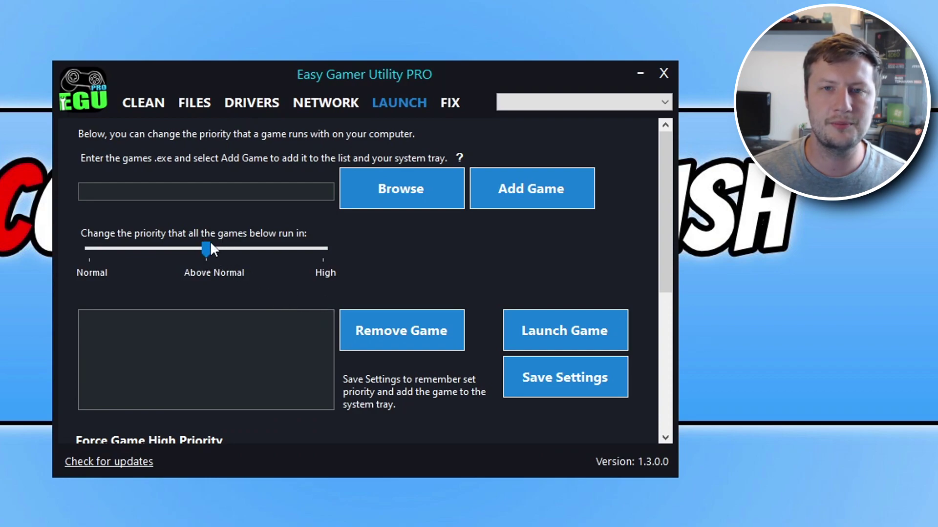
drag(208, 249, 299, 254)
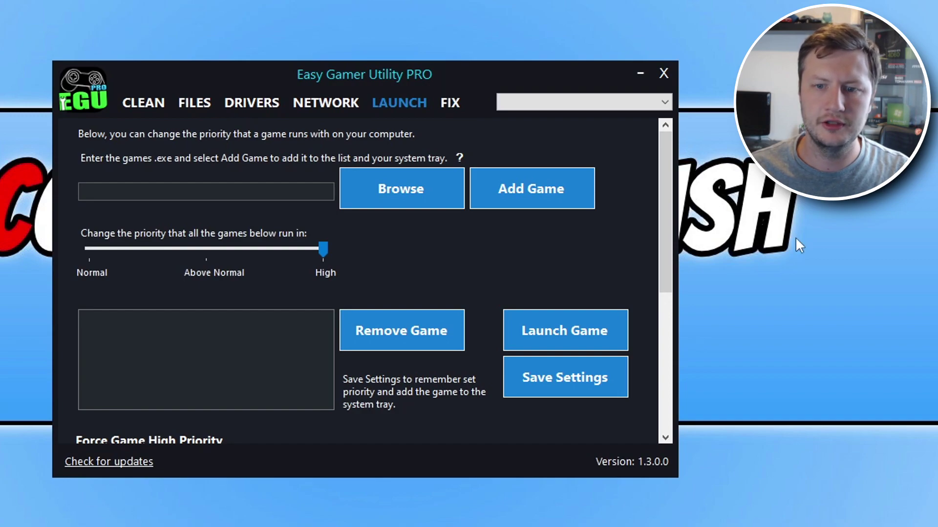
drag(663, 172, 673, 253)
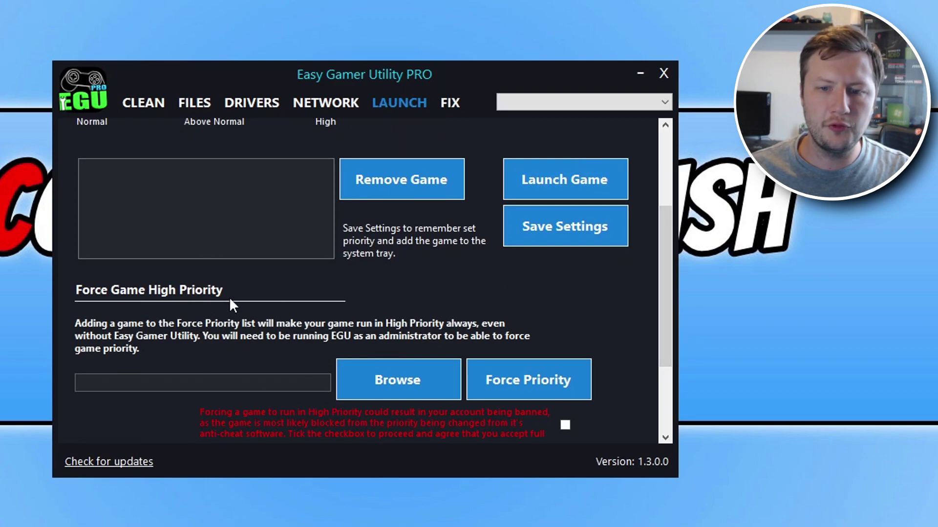
- Scroll through the Force Game High Priority section, then switch to the Fix page
drag(667, 223, 662, 274)
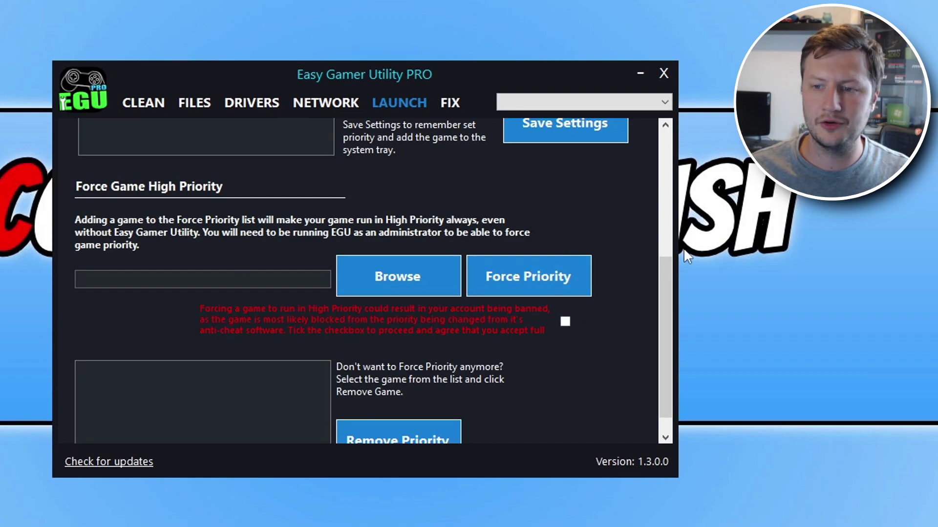
scroll(669, 283, down, 1)
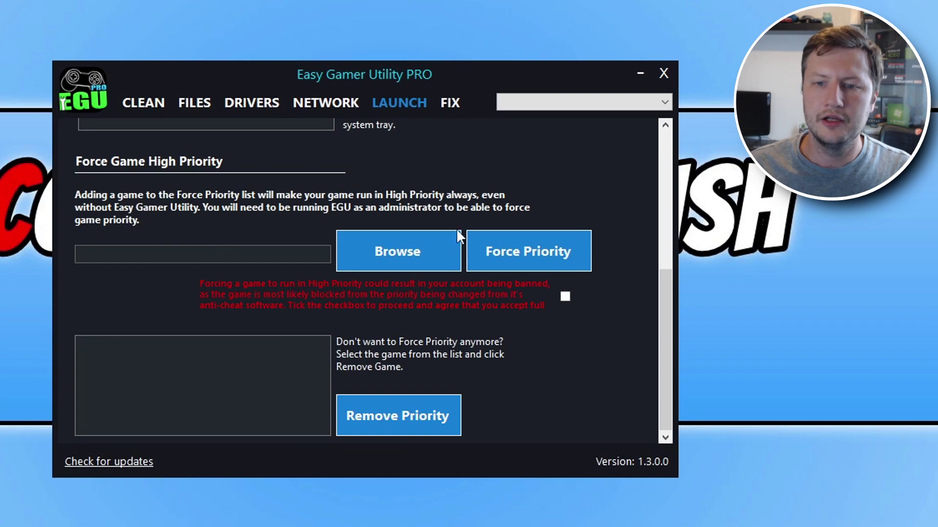
click(452, 105)
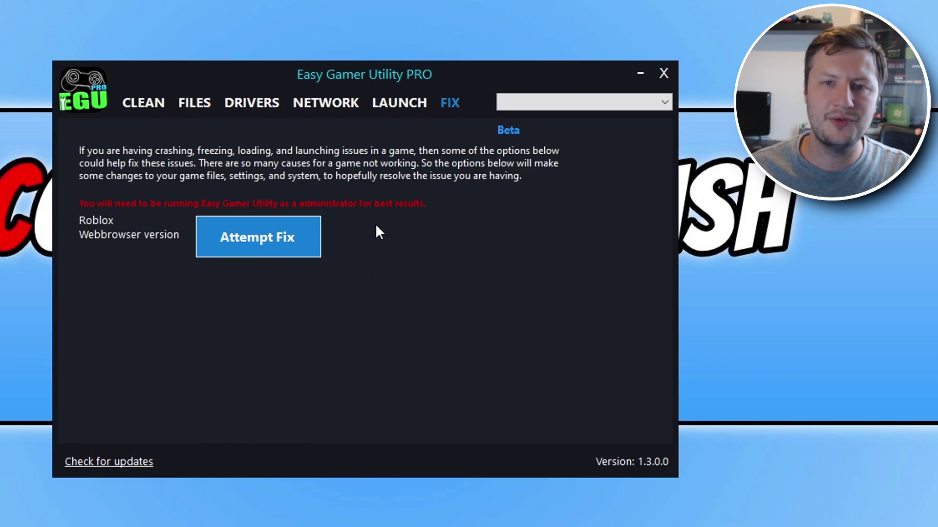
- Run Attempt Fix for the Roblox web-browser version until Roblox starts launching
click(293, 250)
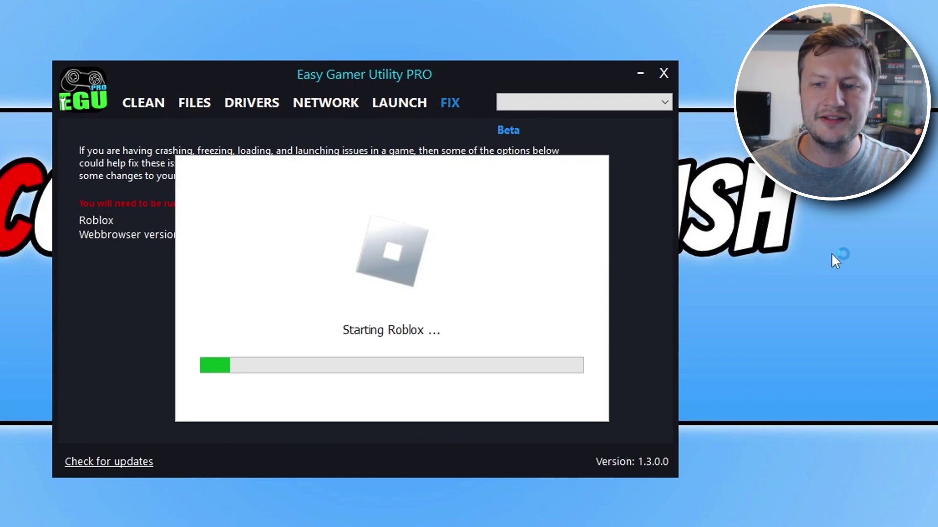